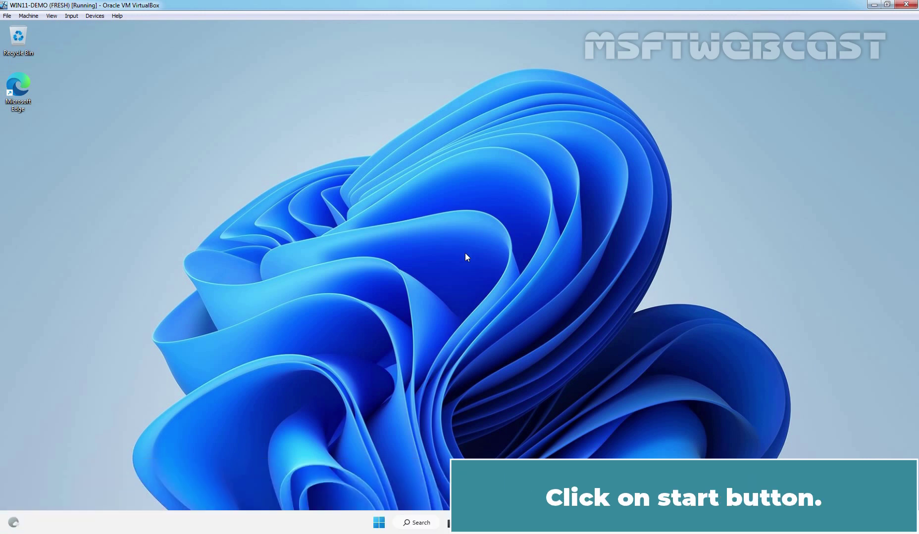
# Step: Launch Settings from the Start menu and go to System › Recovery
pyautogui.click(379, 523)
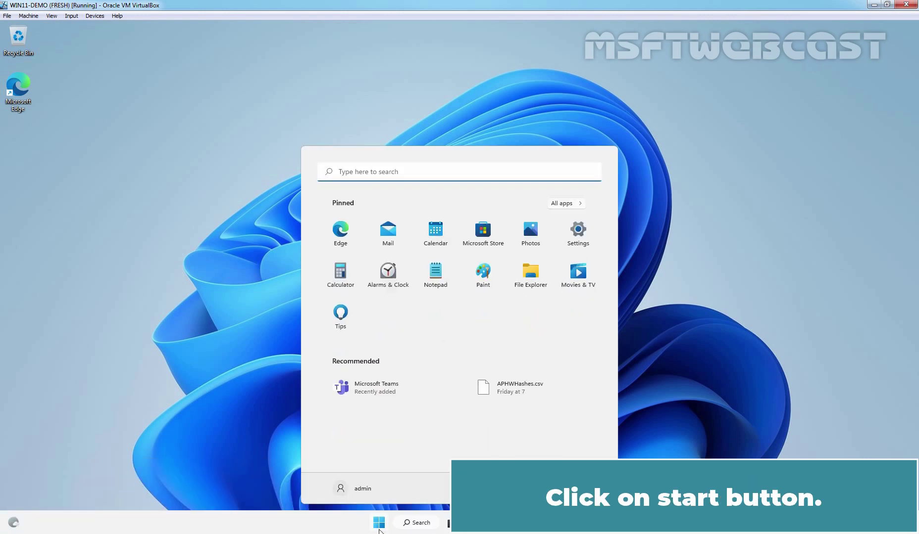
pyautogui.click(579, 227)
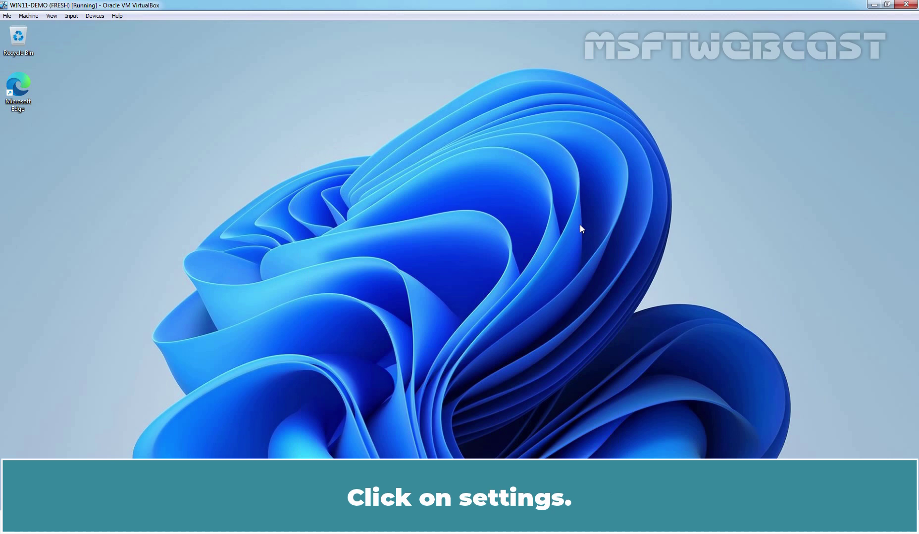
pyautogui.scroll(-3, 582, 240)
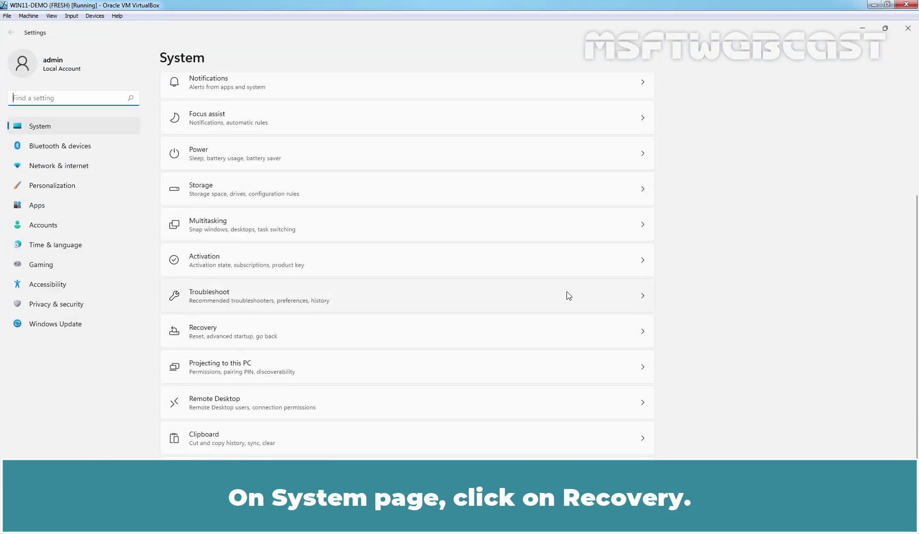
pyautogui.click(246, 330)
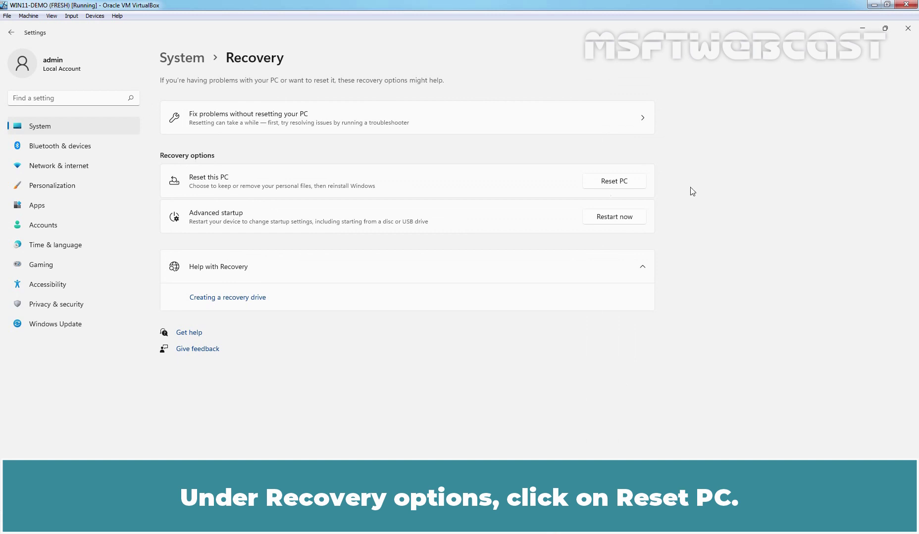
# Step: Reset this PC with Remove everything and Local reinstall, then confirm the reset
pyautogui.click(611, 182)
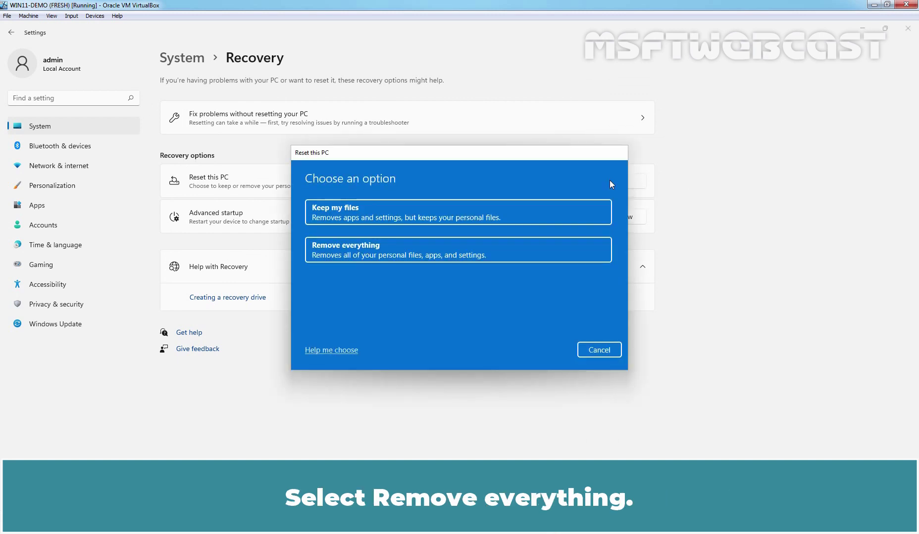
pyautogui.click(402, 249)
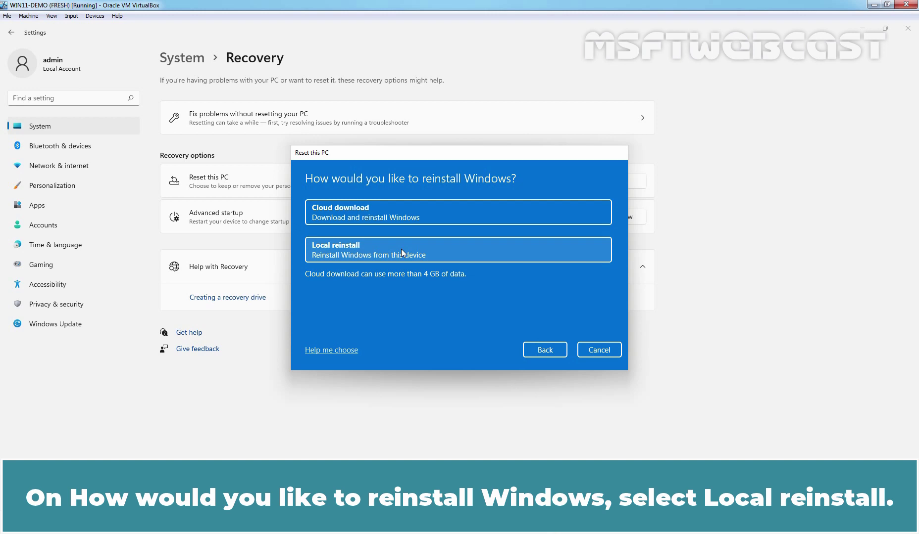
pyautogui.click(402, 249)
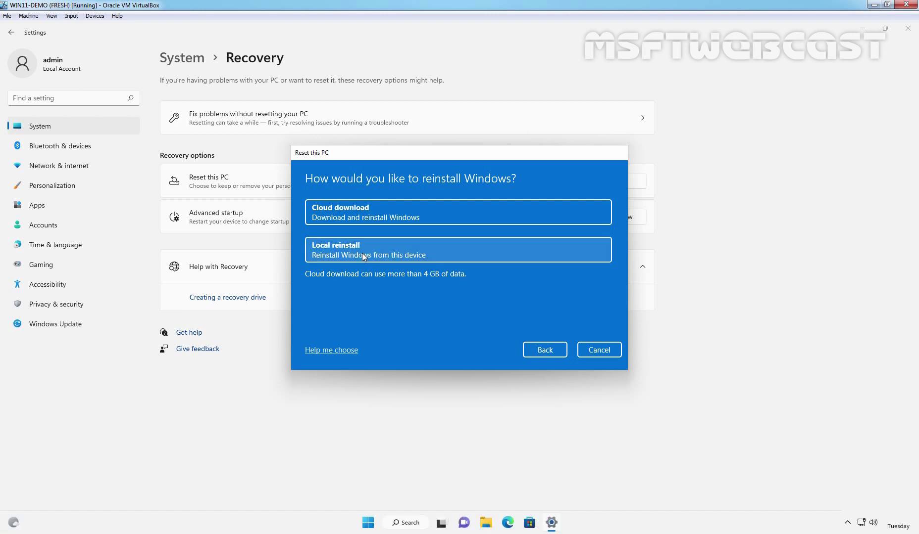
pyautogui.click(540, 350)
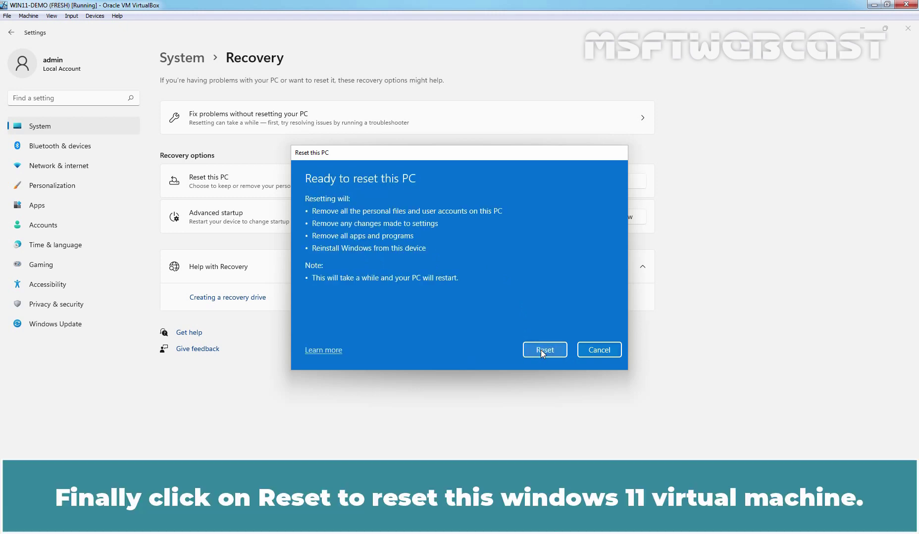
pyautogui.click(540, 350)
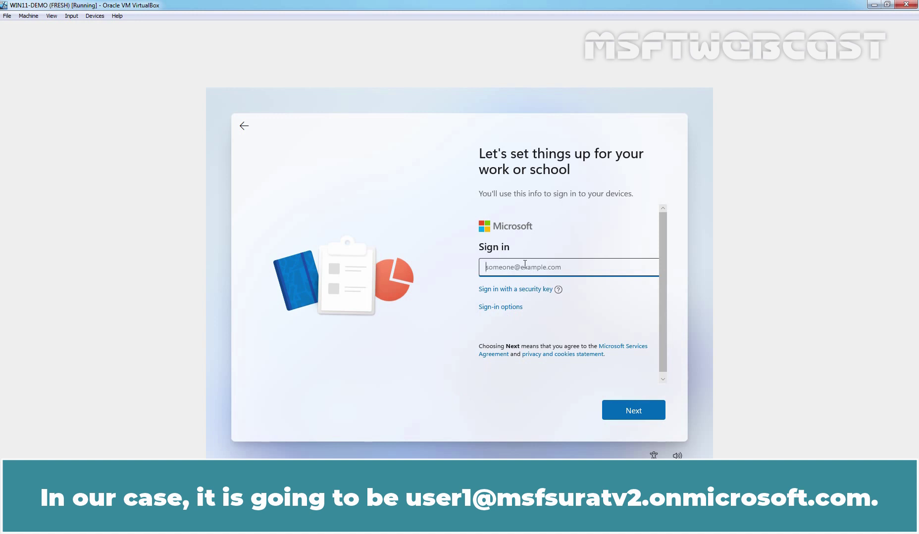
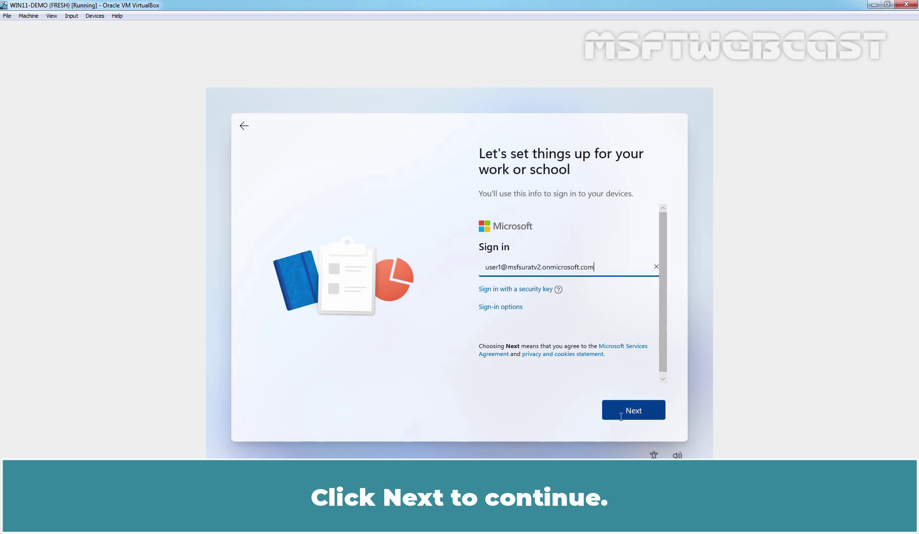
# Step: Sign in with the Azure AD work account's username and password
pyautogui.click(636, 413)
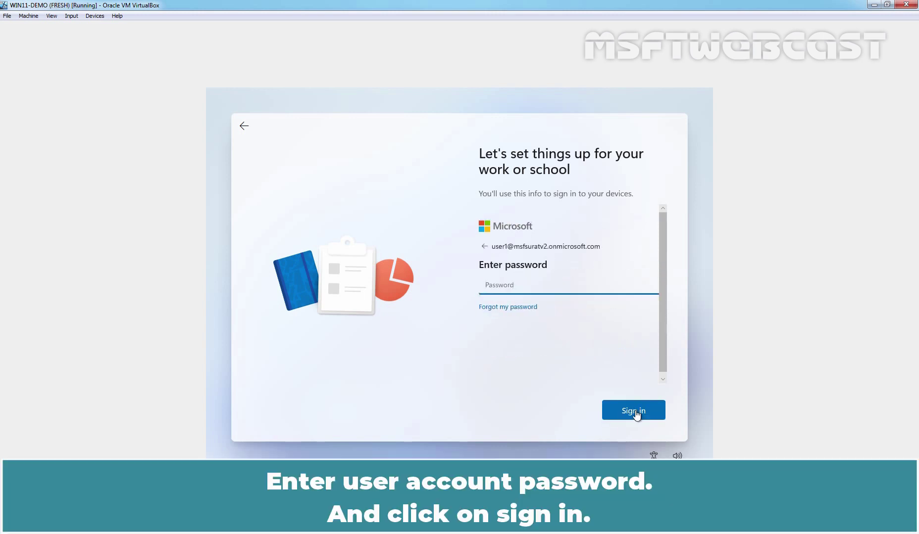
pyautogui.write('••••••••••')
pyautogui.click(636, 412)
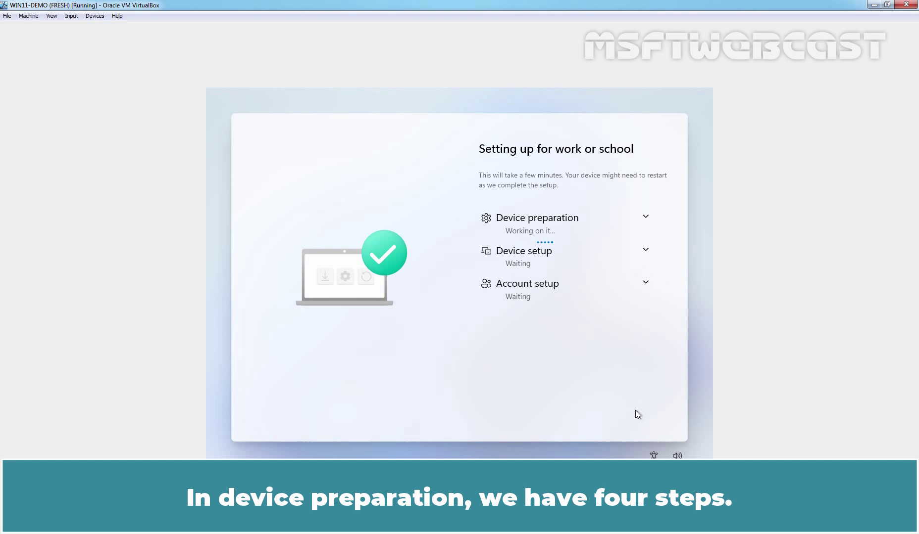
# Step: Expand the Device preparation sub-steps, then collapse them once the phase shows Completed
pyautogui.click(645, 216)
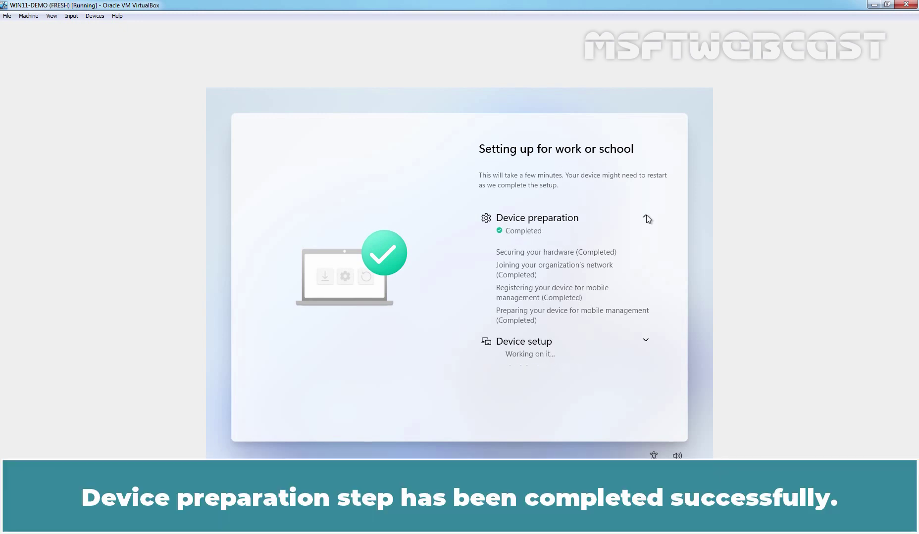
pyautogui.click(646, 218)
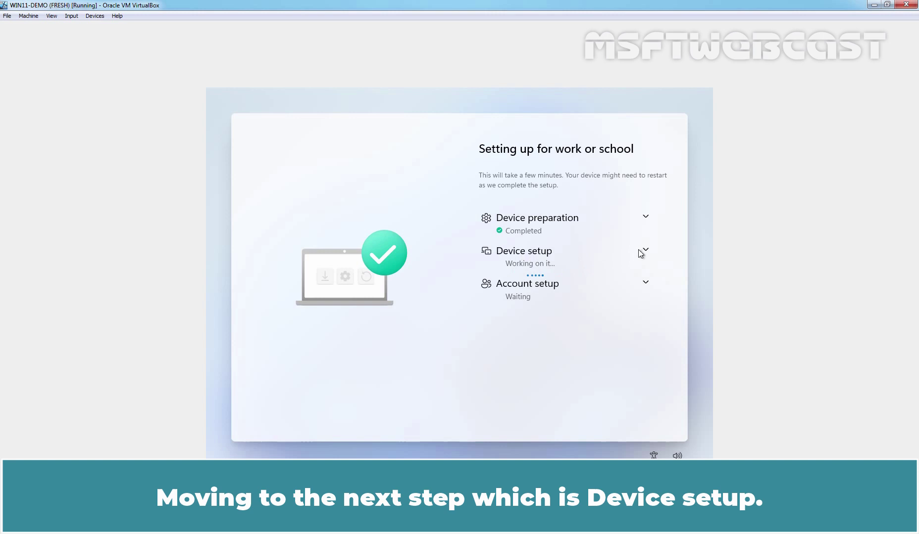
# Step: Expand the Device setup and Account setup sub-steps and follow them until Windows Hello appears
pyautogui.click(646, 250)
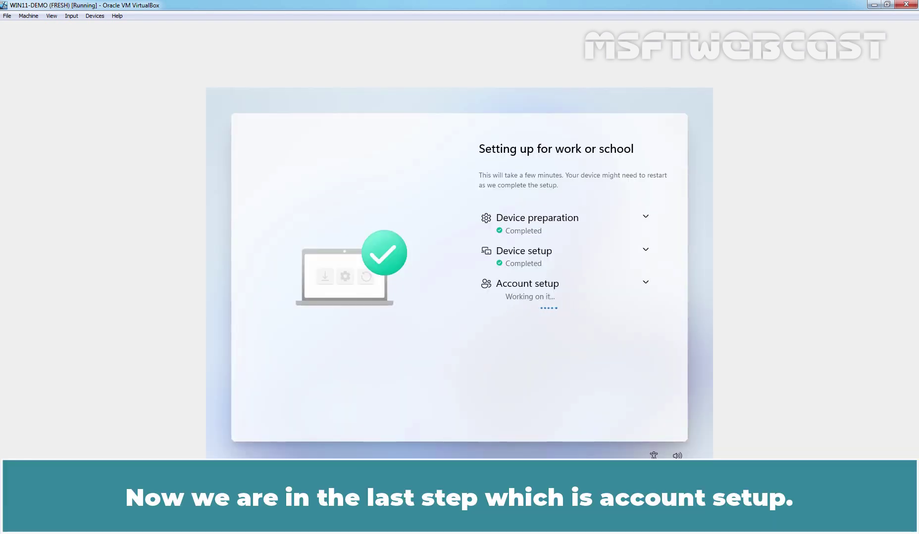
pyautogui.click(646, 279)
pyautogui.scroll(-2, 619, 320)
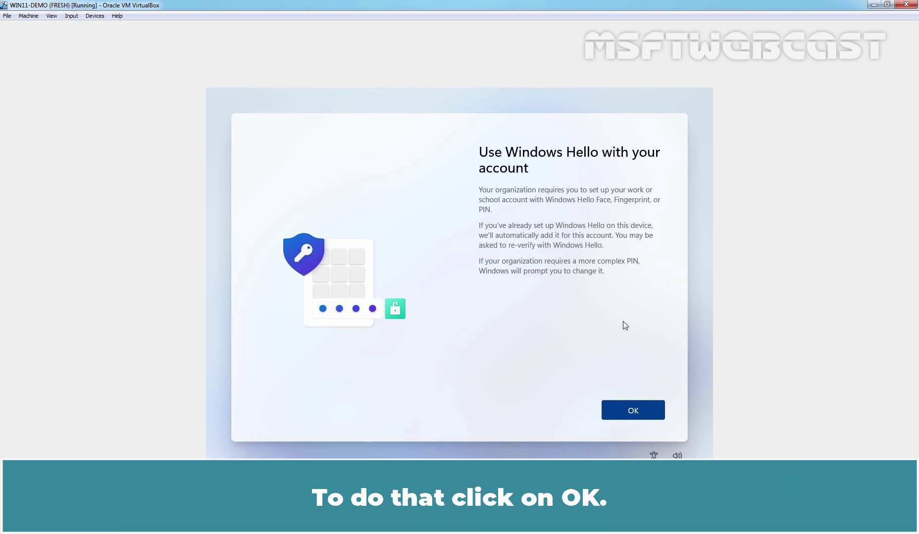
# Step: Accept Windows Hello setup and verify identity with a text-message code
pyautogui.click(633, 411)
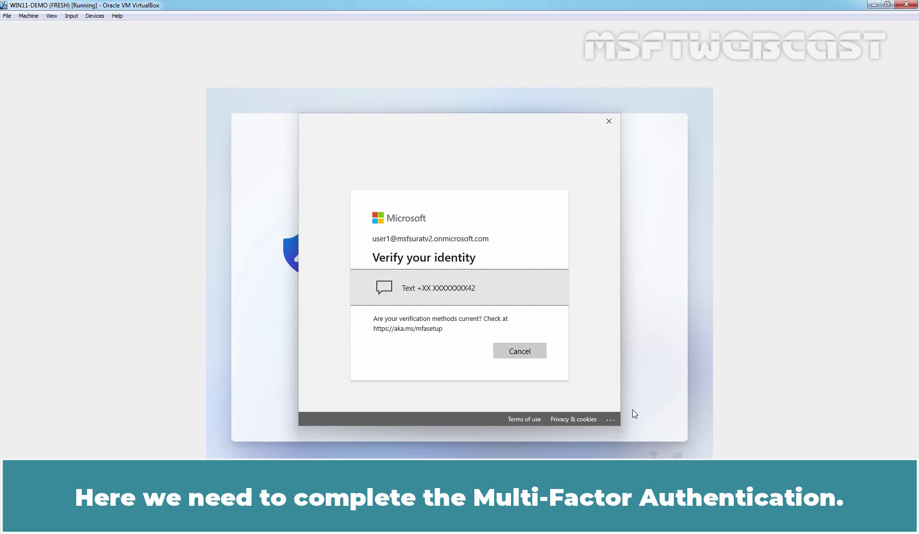
pyautogui.click(442, 291)
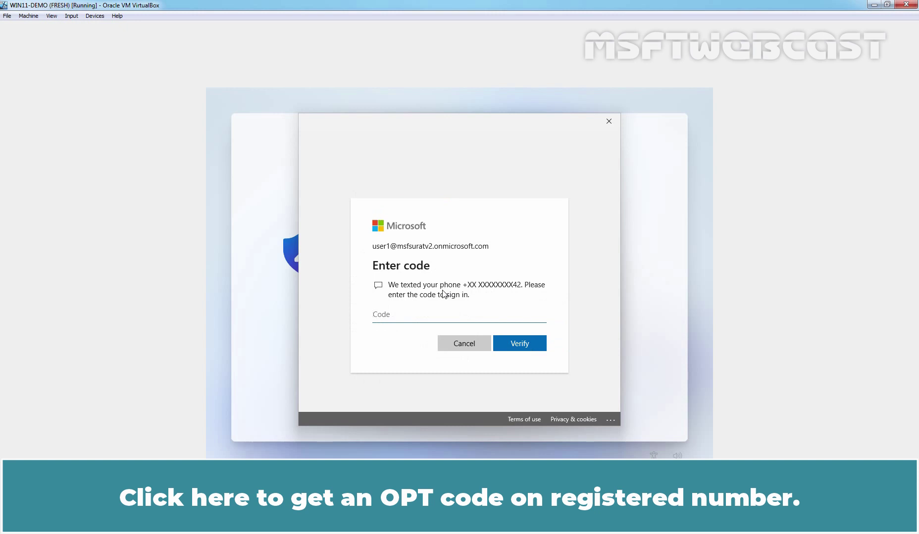
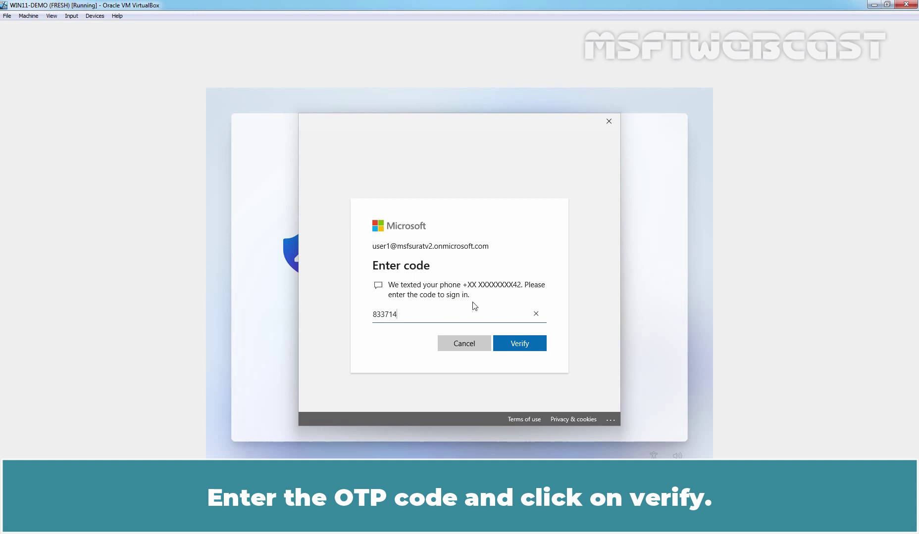
pyautogui.click(519, 344)
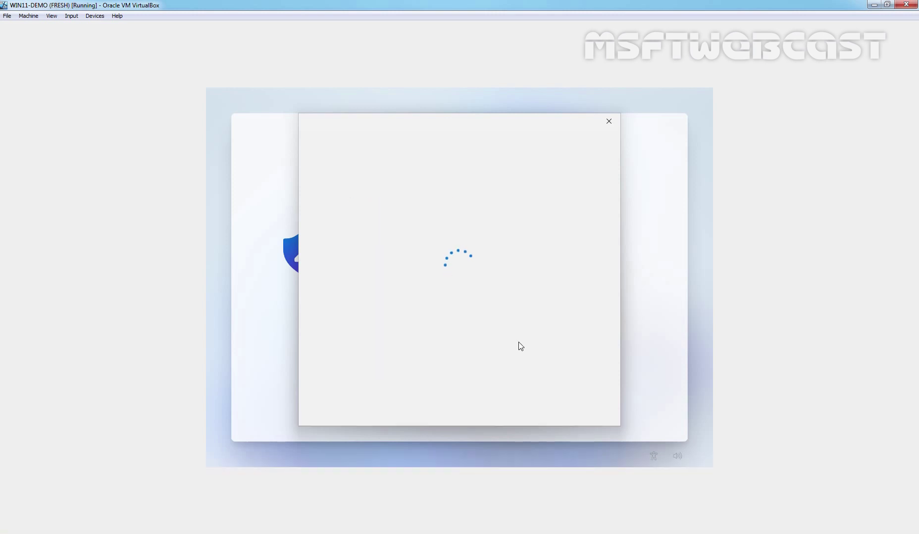
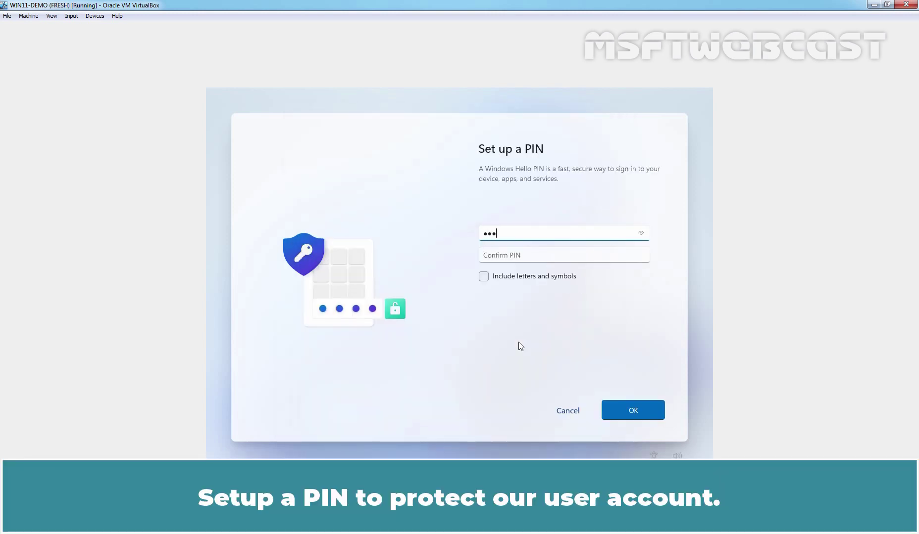
# Step: Create and confirm a new Windows Hello PIN, then finish setup to reach the desktop
pyautogui.press('Tab')
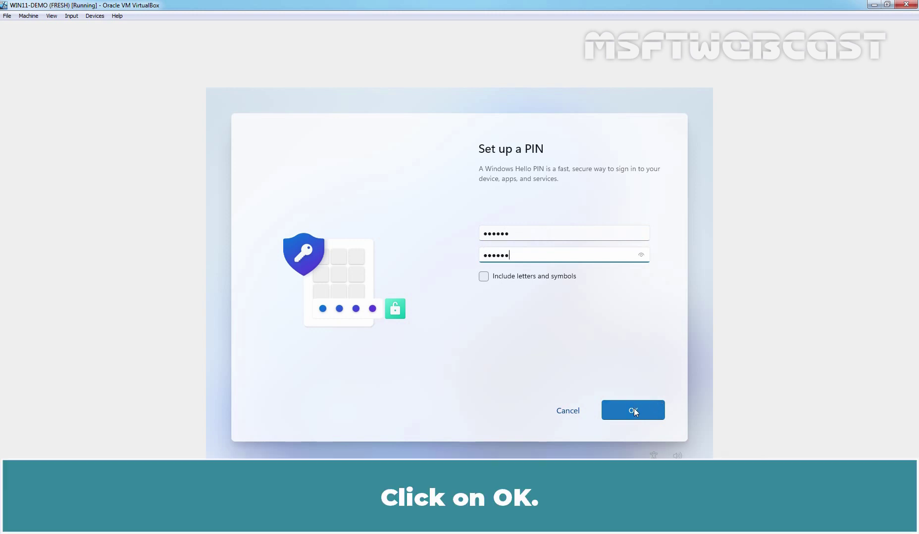
pyautogui.click(633, 409)
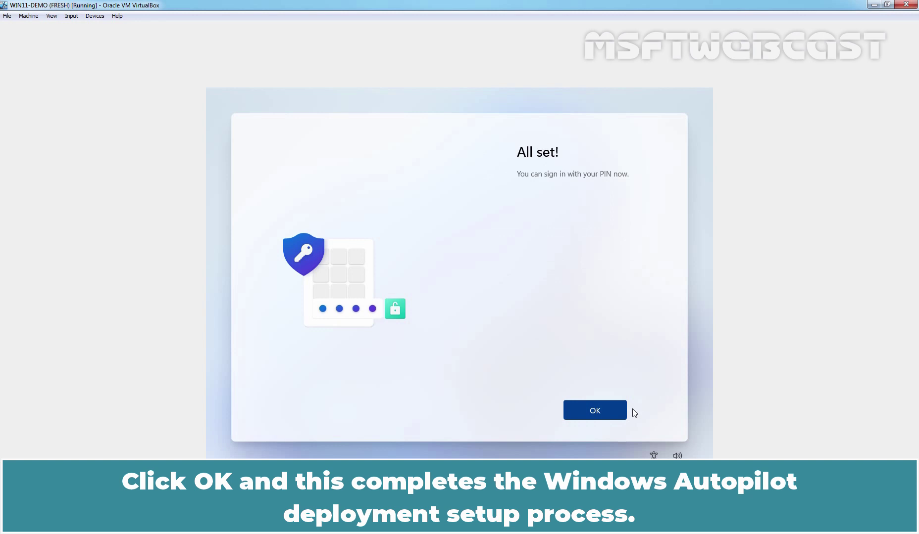
pyautogui.click(591, 411)
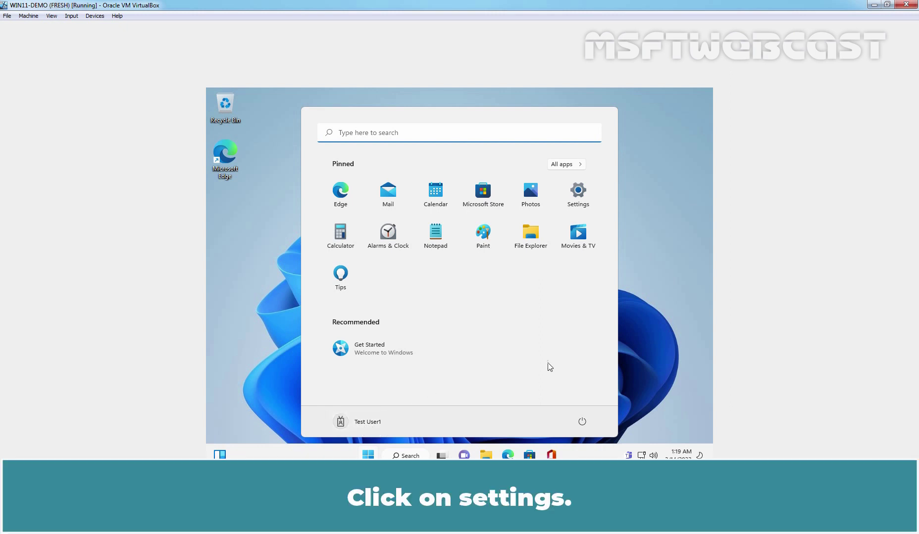
# Step: Open Settings maximized and go to Accounts › Access work or school
pyautogui.click(579, 195)
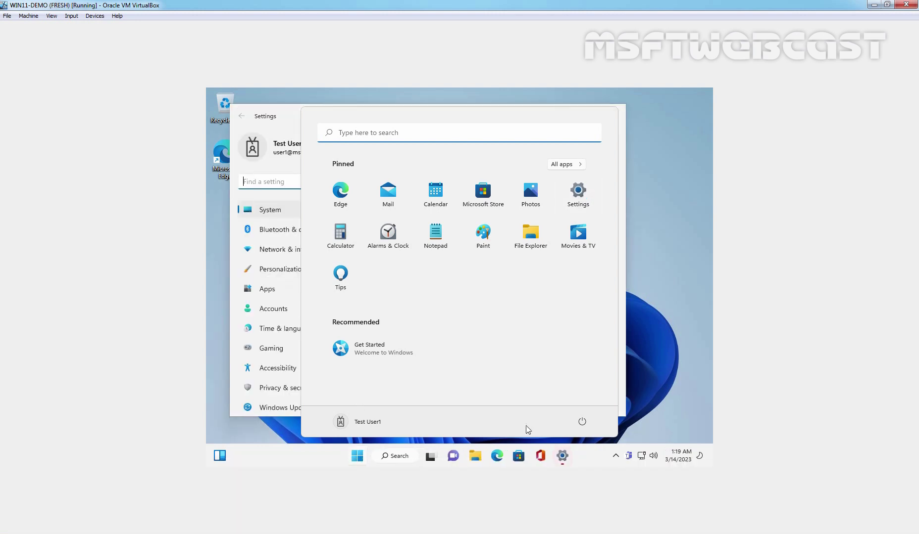
pyautogui.click(660, 308)
pyautogui.click(592, 112)
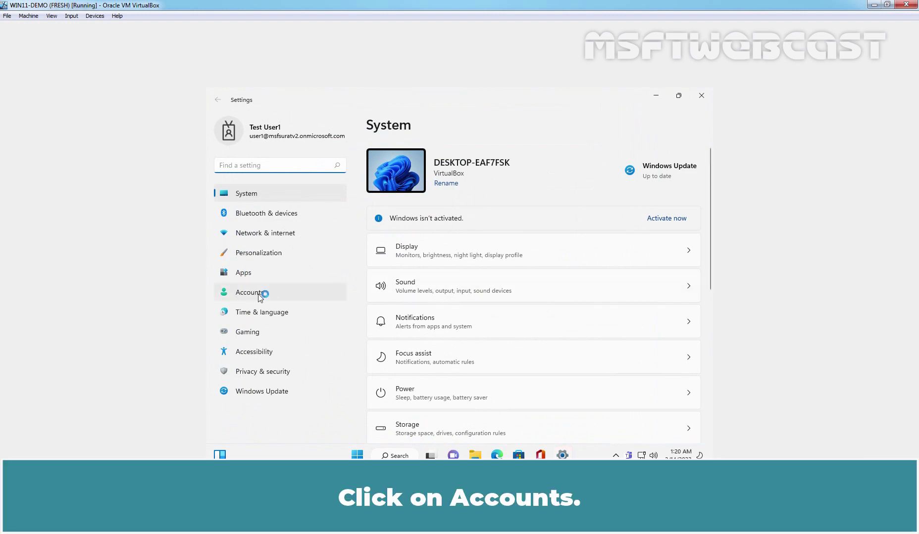
pyautogui.click(257, 295)
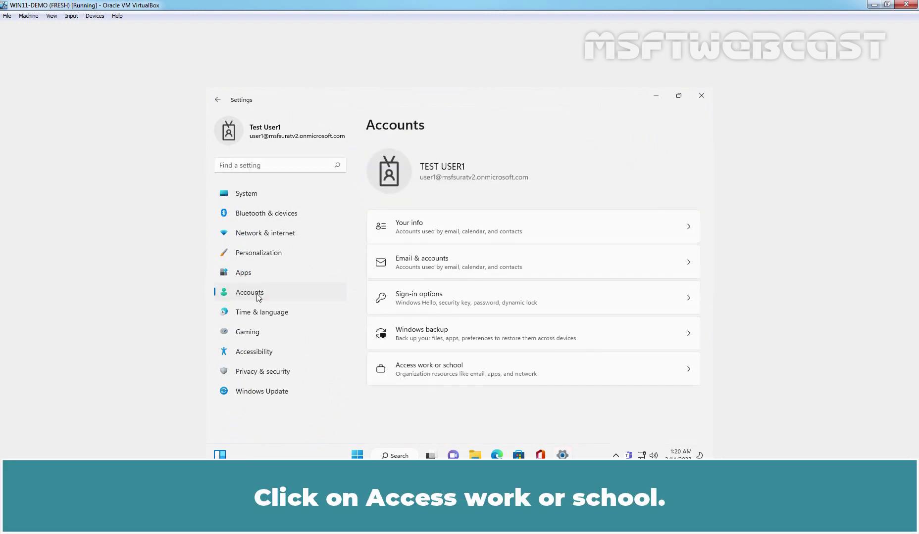
pyautogui.click(446, 369)
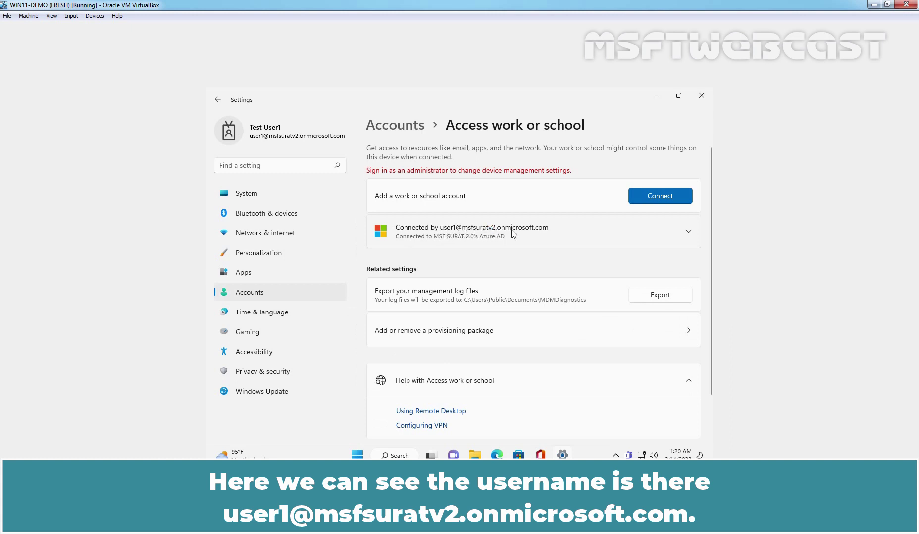
# Step: Expand the connected work account, view its Info page, and run a manual Sync
pyautogui.click(684, 238)
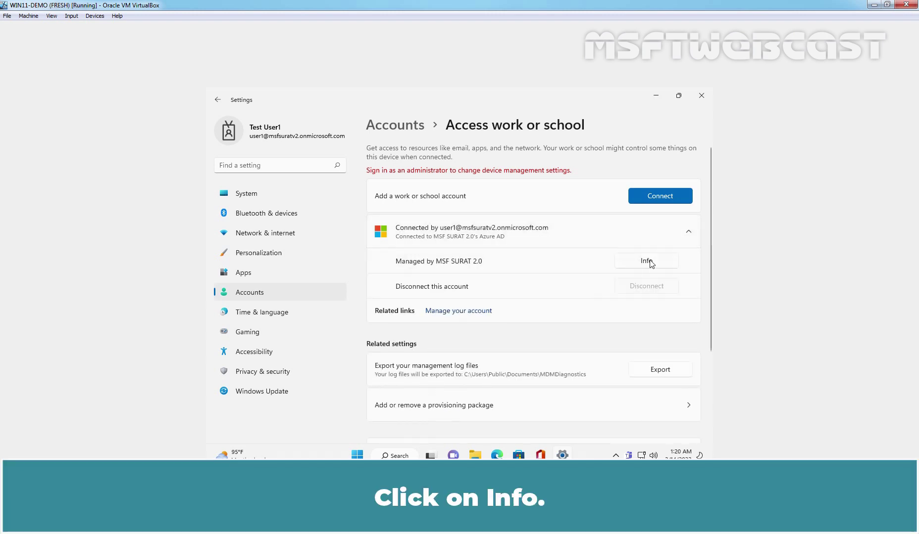
pyautogui.click(649, 261)
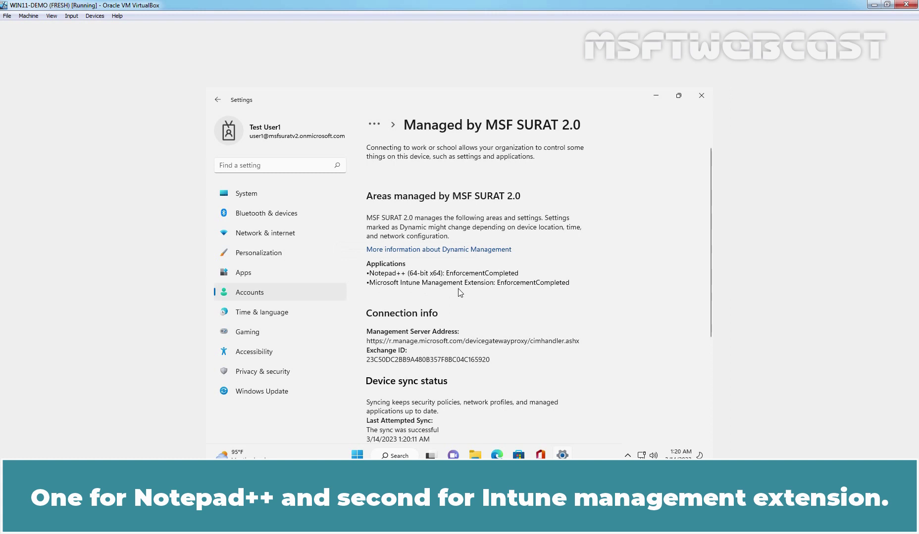
pyautogui.scroll(-3, 460, 293)
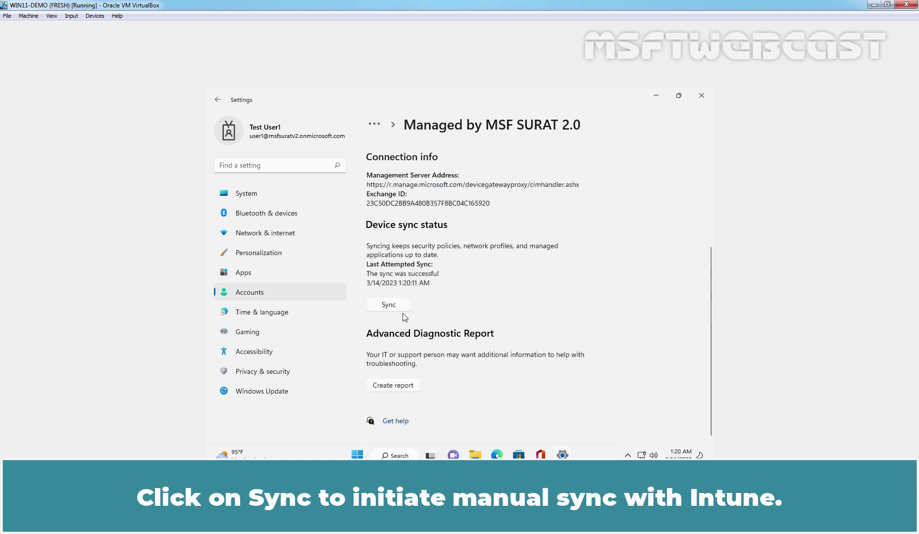
pyautogui.click(389, 307)
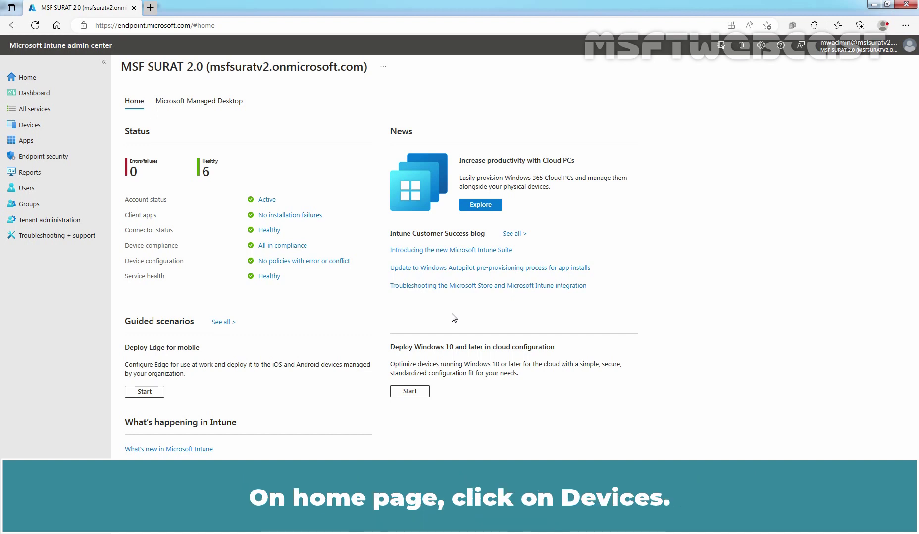
# Step: Go to Devices › All devices to see DESKTOP-EAF7FSK listed as Corporate and Compliant
pyautogui.click(11, 127)
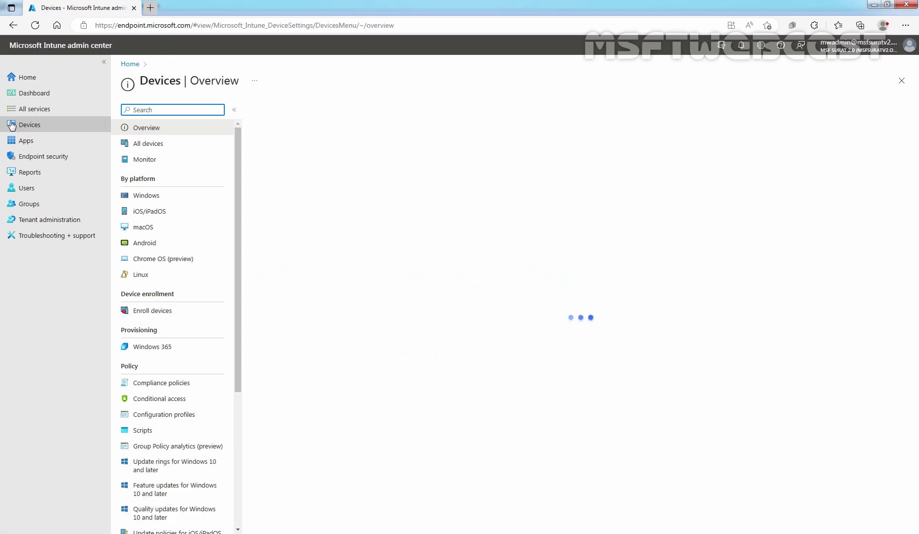
pyautogui.click(125, 144)
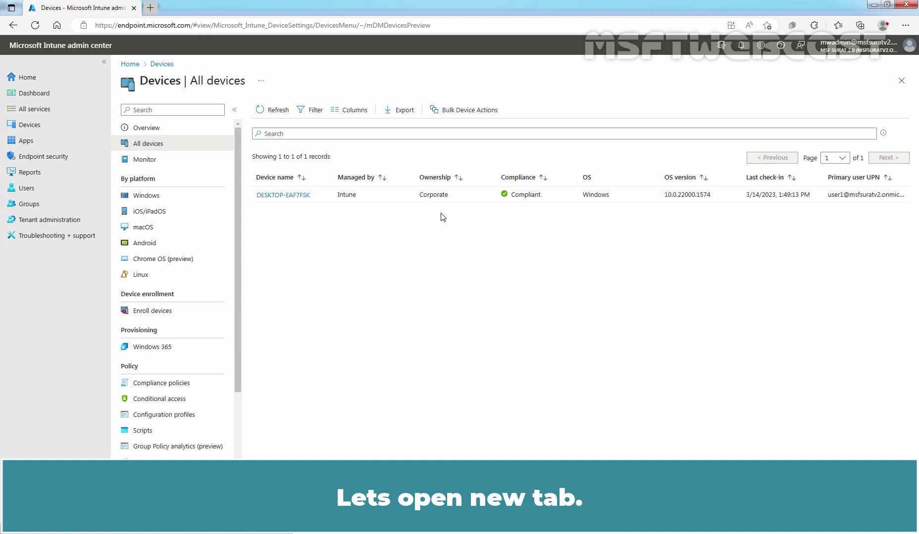
# Step: Load aad.portal.azure.com in a new Edge tab
pyautogui.click(151, 8)
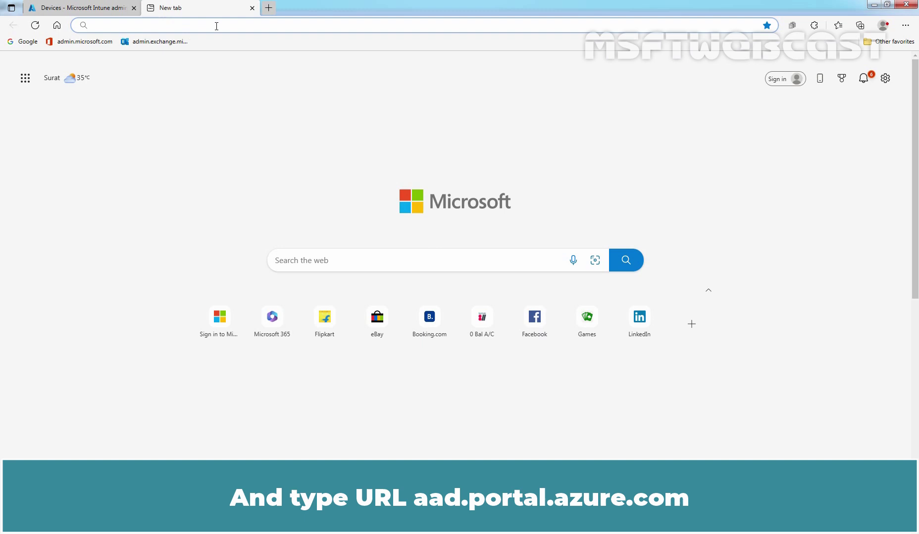
pyautogui.write('aad.port')
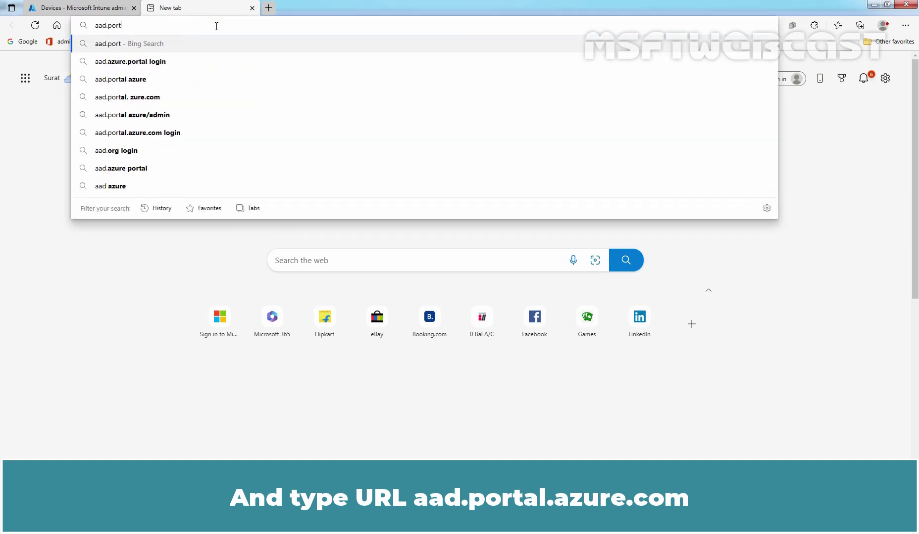
pyautogui.write('al.azure')
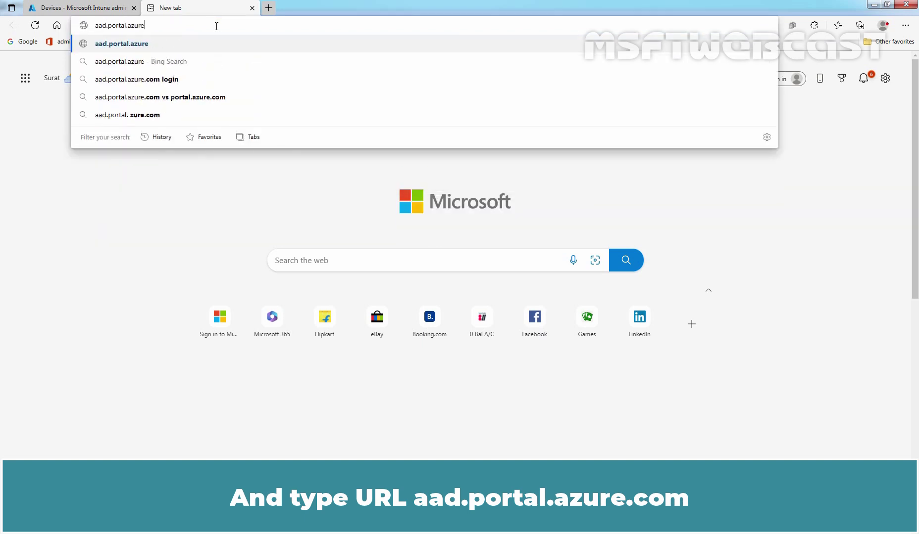
pyautogui.write('.com')
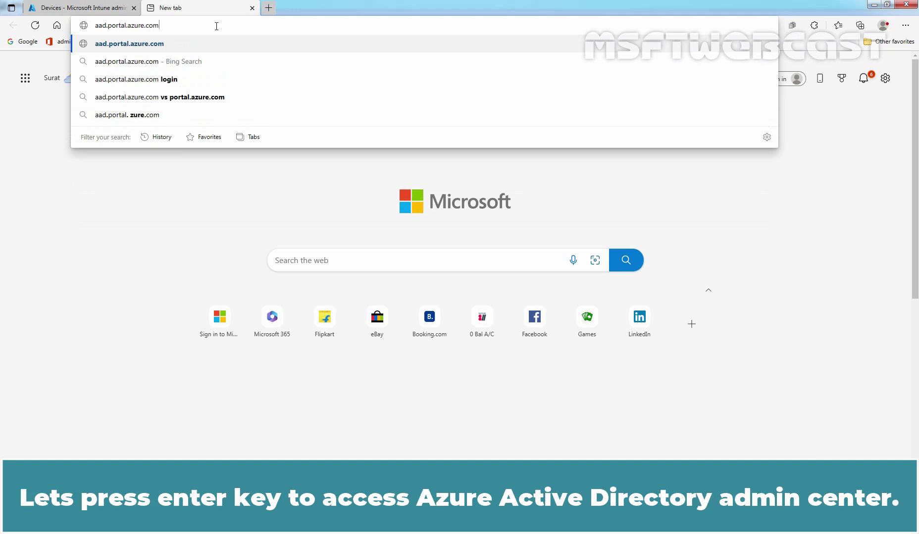
pyautogui.press('Return')
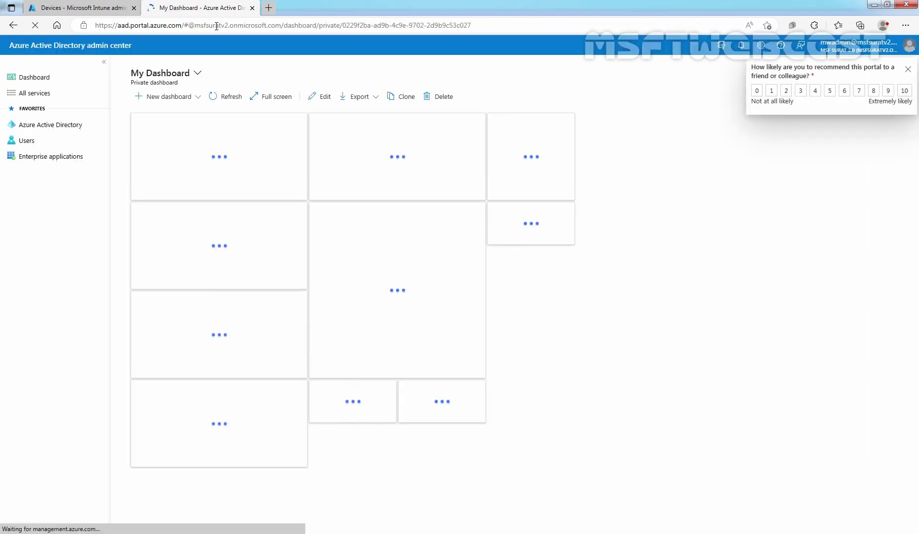
# Step: Go to Azure Active Directory's All devices list to find DESKTOP-EAF7FSK
pyautogui.click(50, 125)
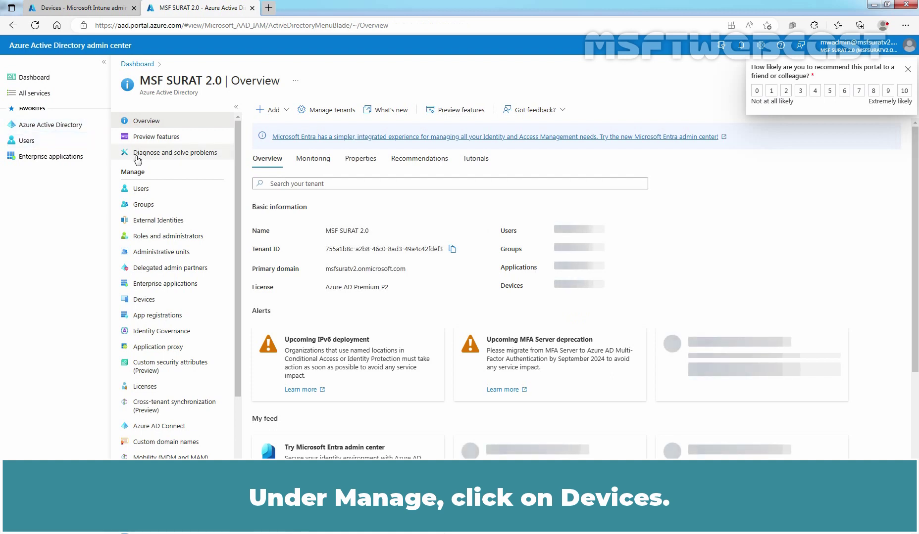
pyautogui.click(143, 300)
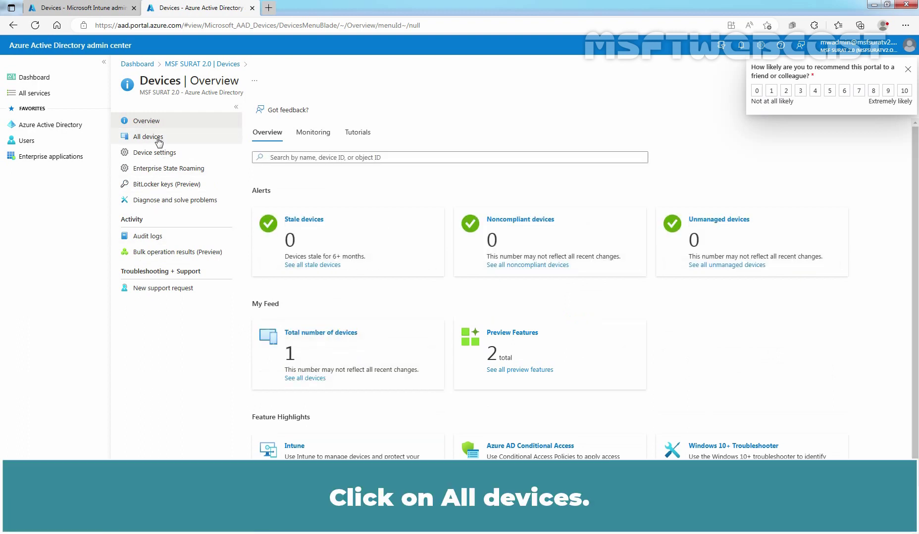
pyautogui.click(158, 142)
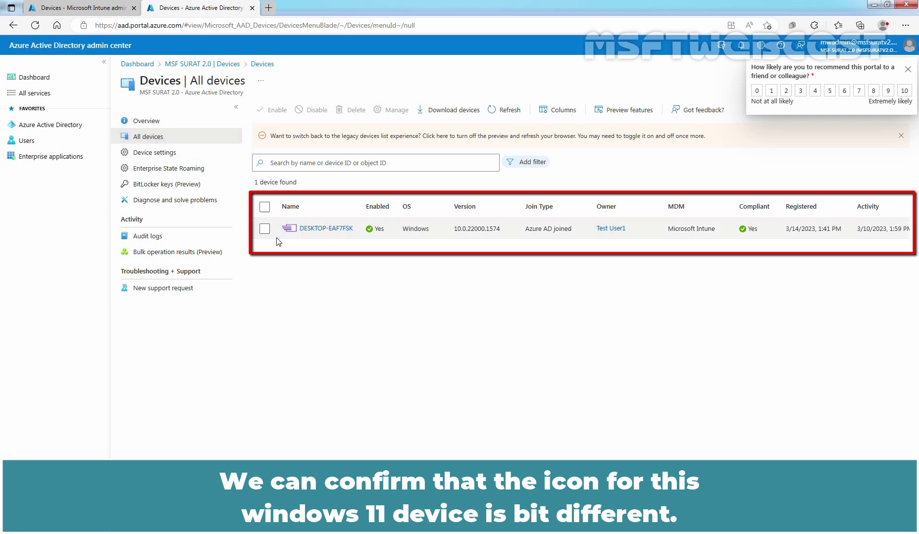
# Step: Open DESKTOP-EAF7FSK's device page from the All devices list
pyautogui.moveTo(289, 234)
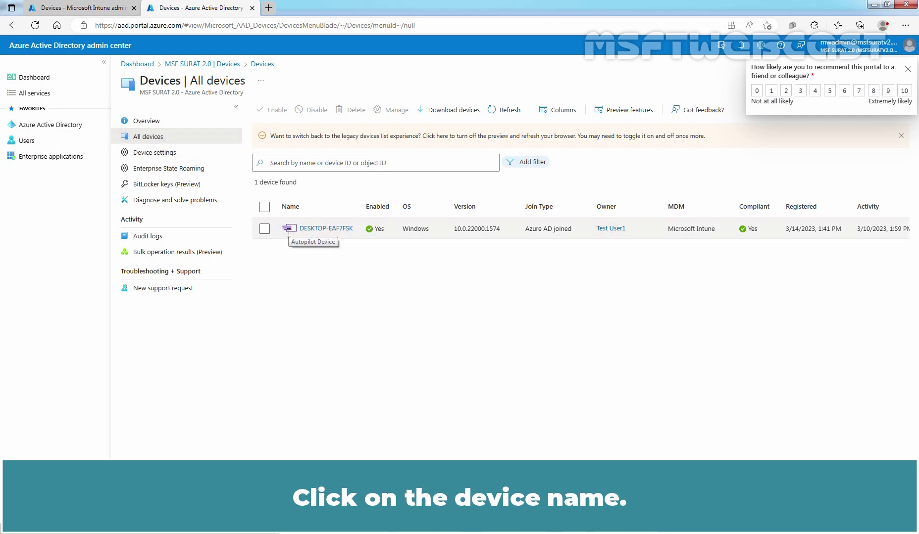
pyautogui.click(326, 229)
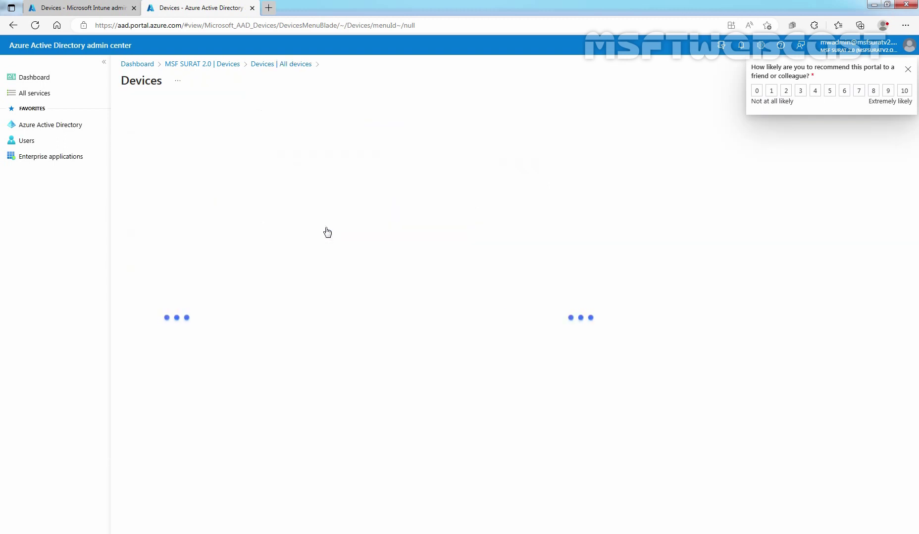